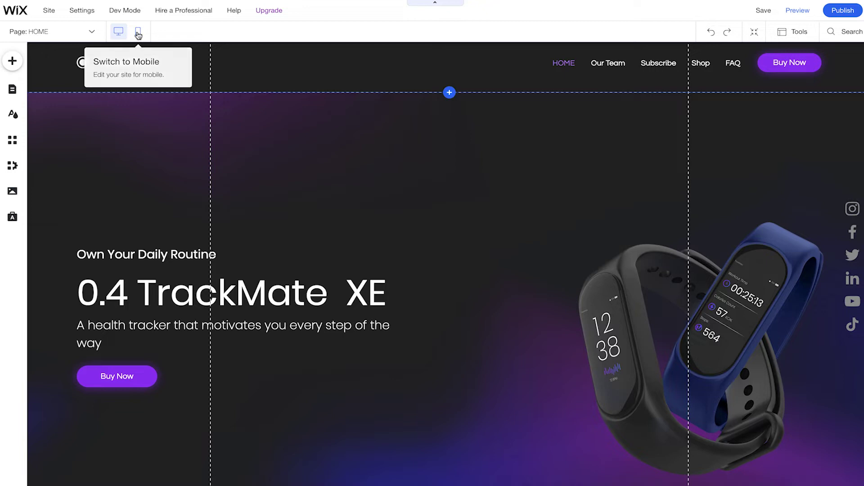
# Step: Switch to the mobile editor and review the Text, Image, Button, Decorative, Box, Social and Embed elements available for the mobile site
pyautogui.click(138, 34)
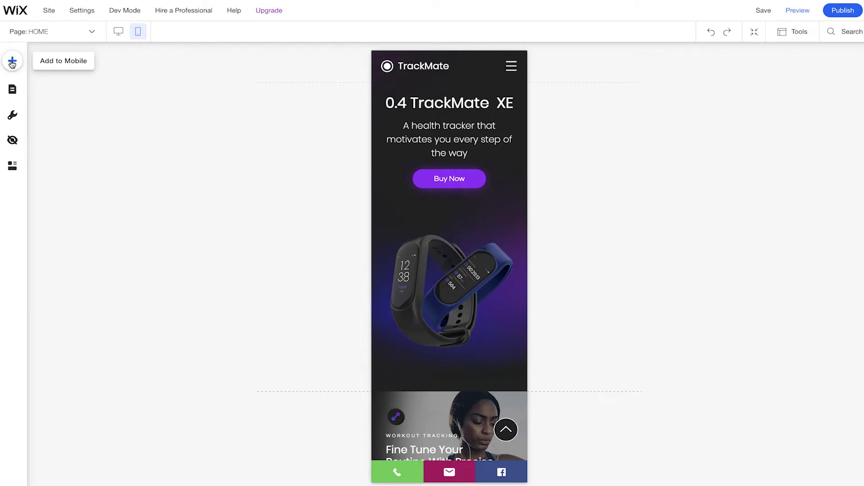
pyautogui.click(12, 62)
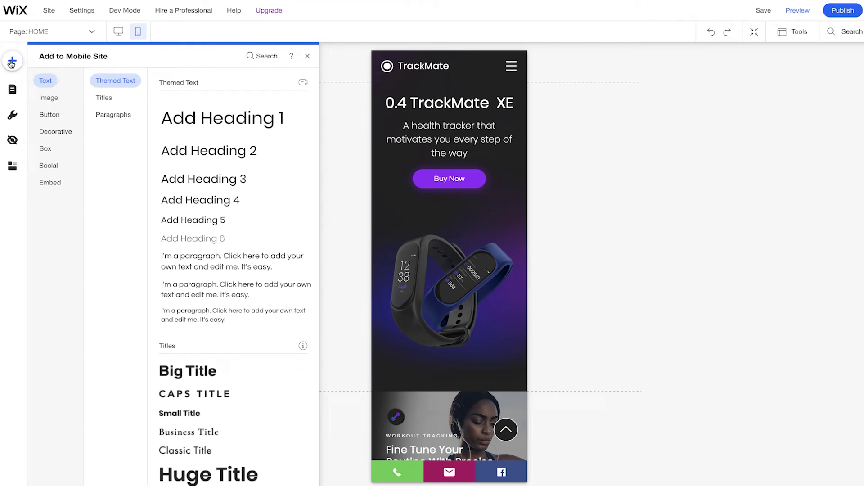
pyautogui.click(49, 100)
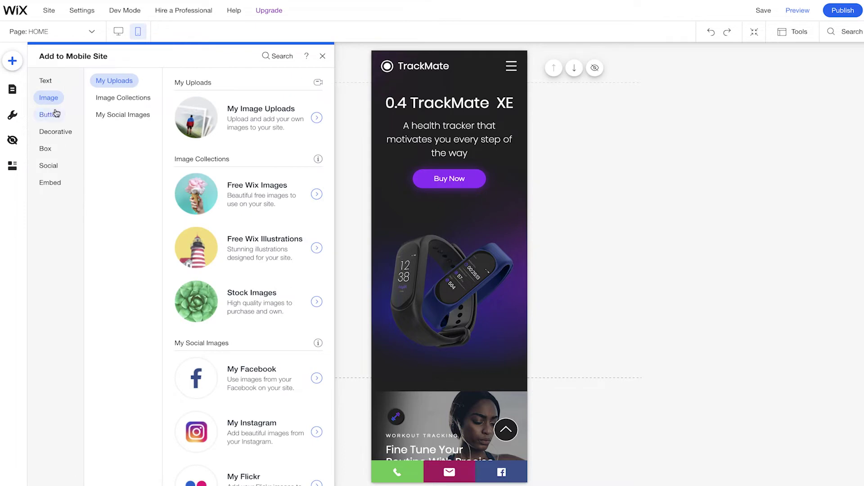
pyautogui.click(53, 116)
pyautogui.click(61, 134)
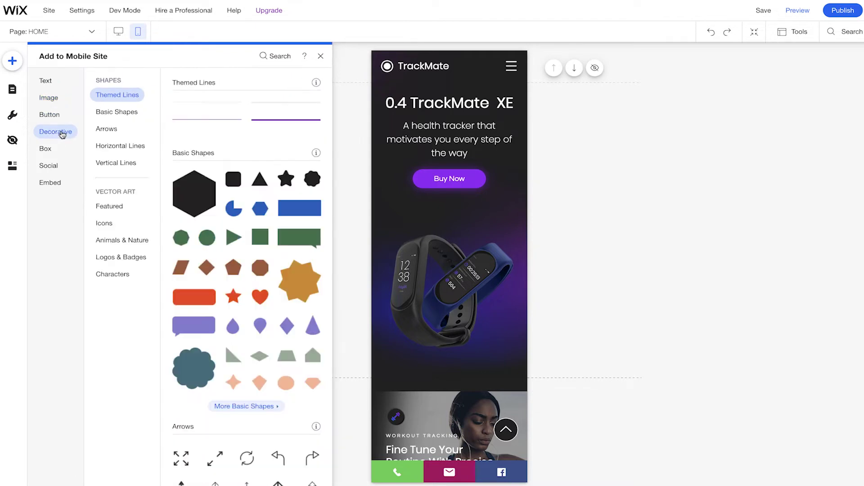
pyautogui.click(52, 153)
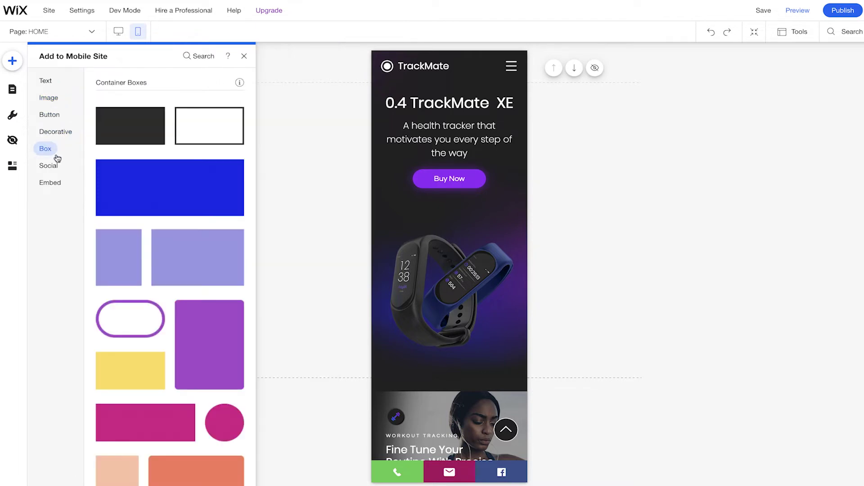
pyautogui.click(50, 167)
pyautogui.click(55, 185)
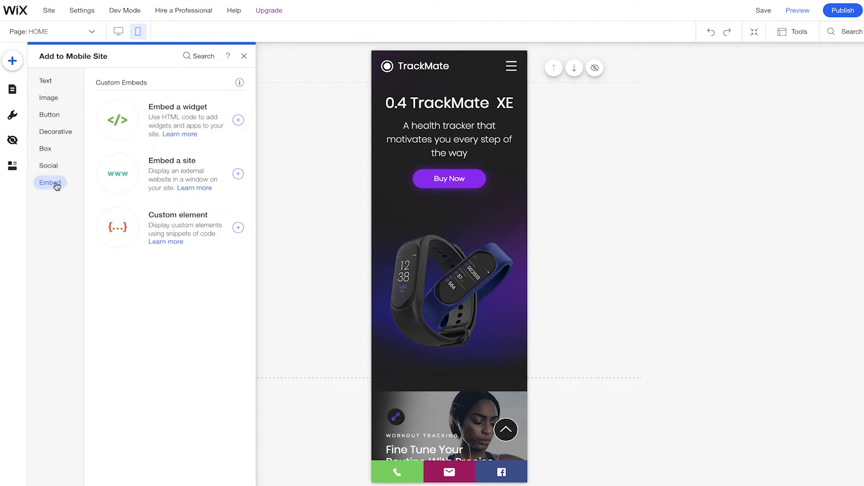
# Step: Review the site's pages, mobile tools, elements hidden on mobile and the Page Layout Optimizer
pyautogui.click(13, 93)
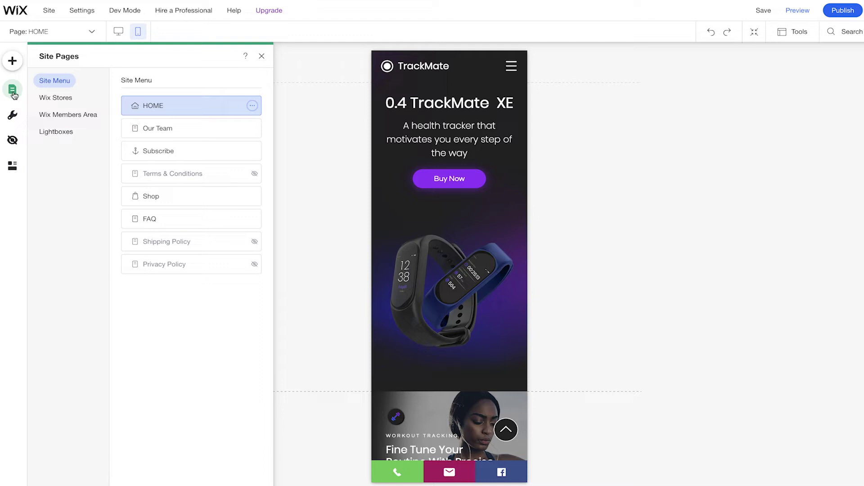
pyautogui.click(15, 120)
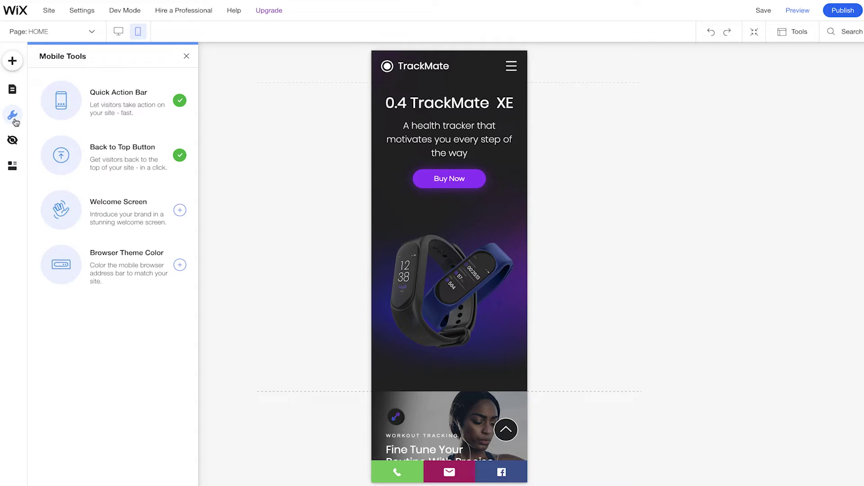
pyautogui.click(13, 142)
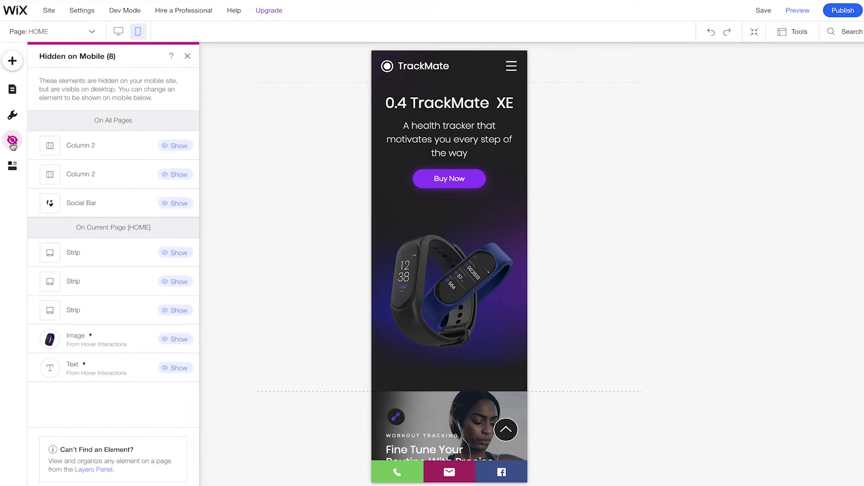
pyautogui.click(13, 167)
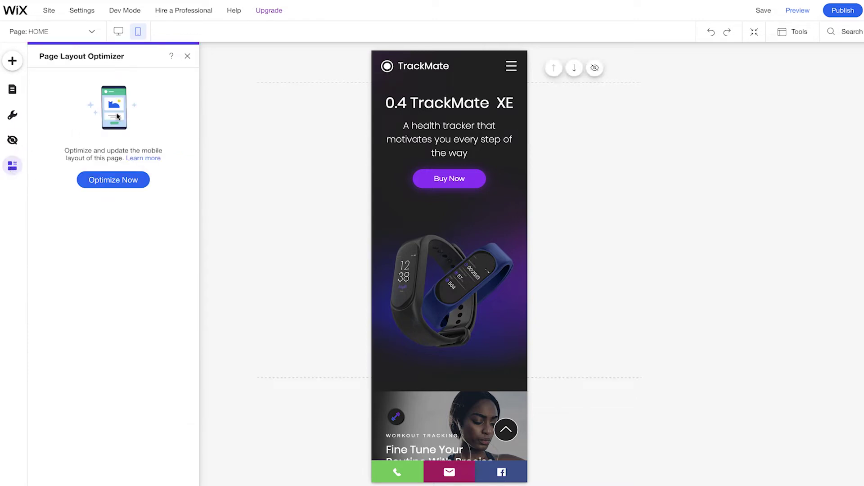
pyautogui.click(236, 133)
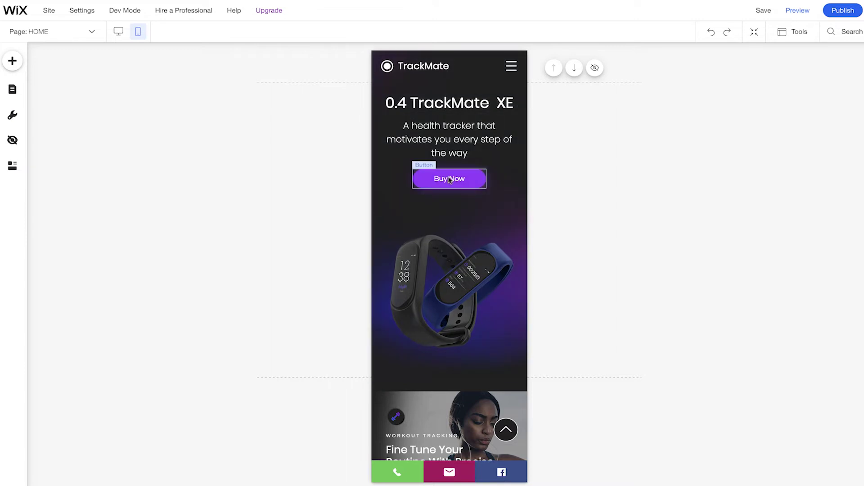
# Step: Hide the wavy-line strip above the TrackMate XE Specifications section on the mobile page
pyautogui.scroll(-4, 449, 180)
pyautogui.scroll(-8, 449, 180)
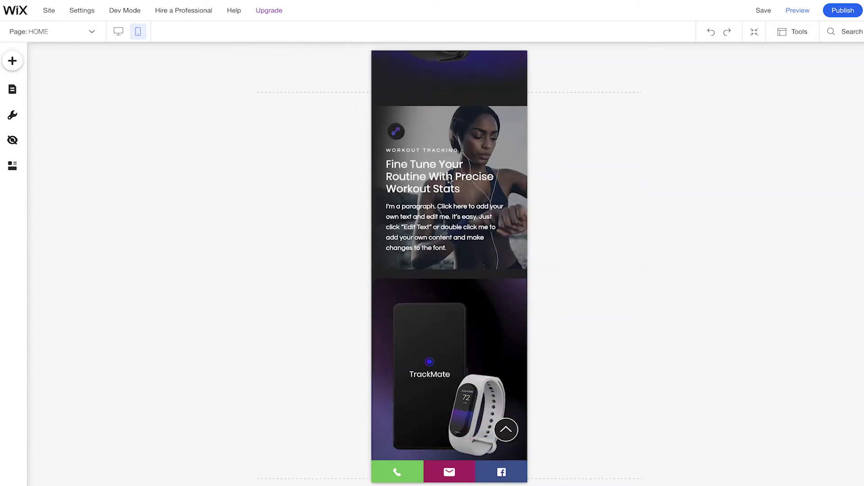
pyautogui.scroll(-10, 449, 179)
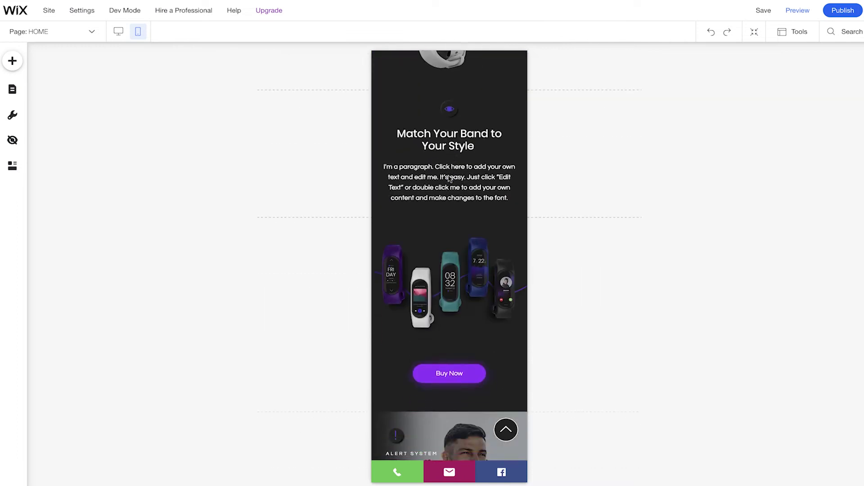
pyautogui.scroll(-3, 449, 179)
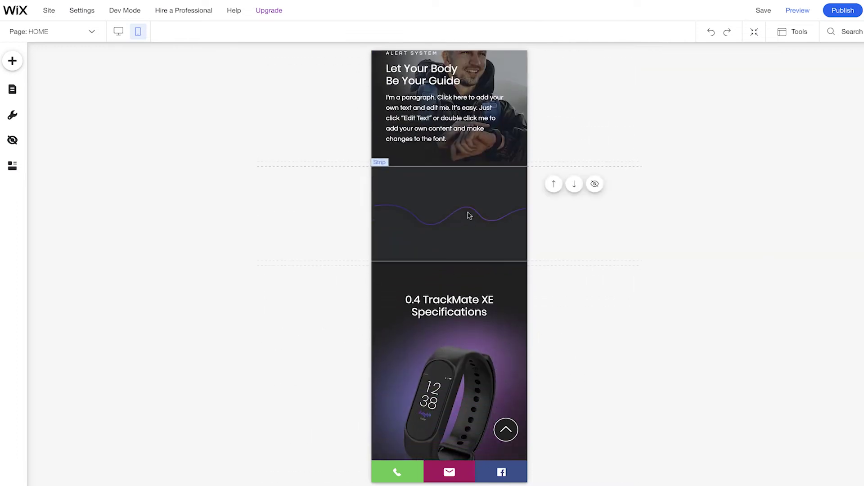
pyautogui.click(488, 188)
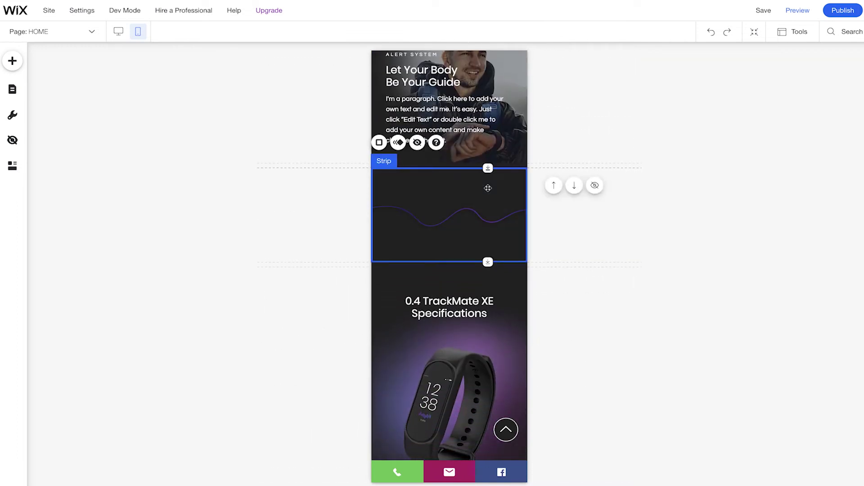
pyautogui.click(595, 186)
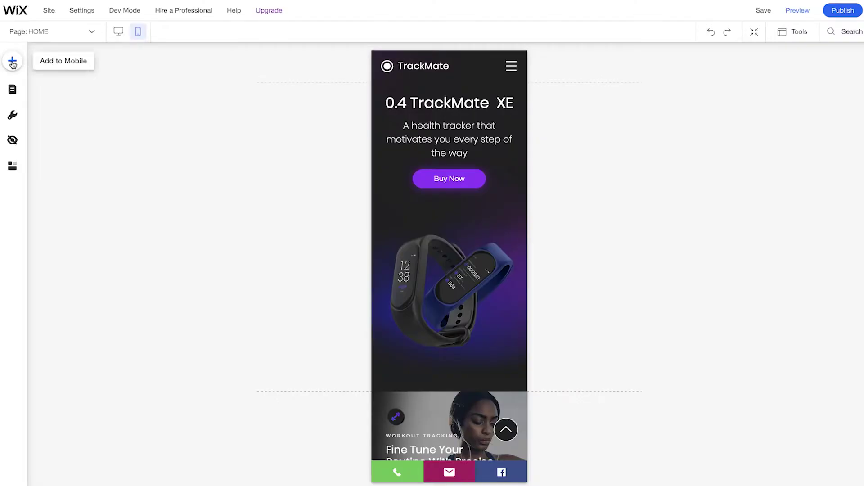
# Step: Add a Heading 1 themed text below the first Buy Now button and delete it again
pyautogui.click(12, 63)
pyautogui.click(45, 81)
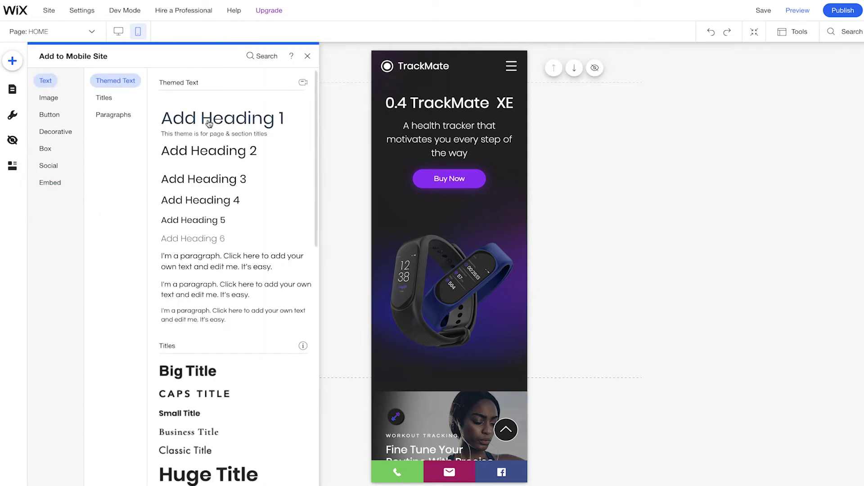
pyautogui.moveTo(209, 123); pyautogui.dragTo(431, 205)
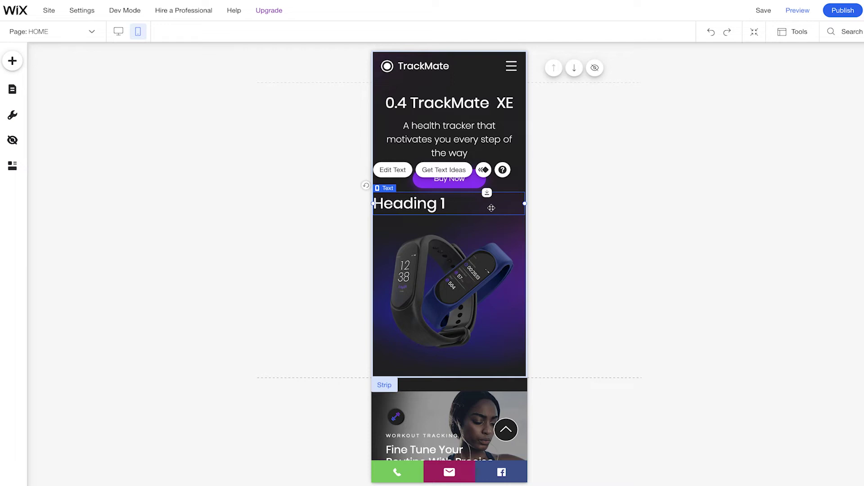
pyautogui.press('Delete')
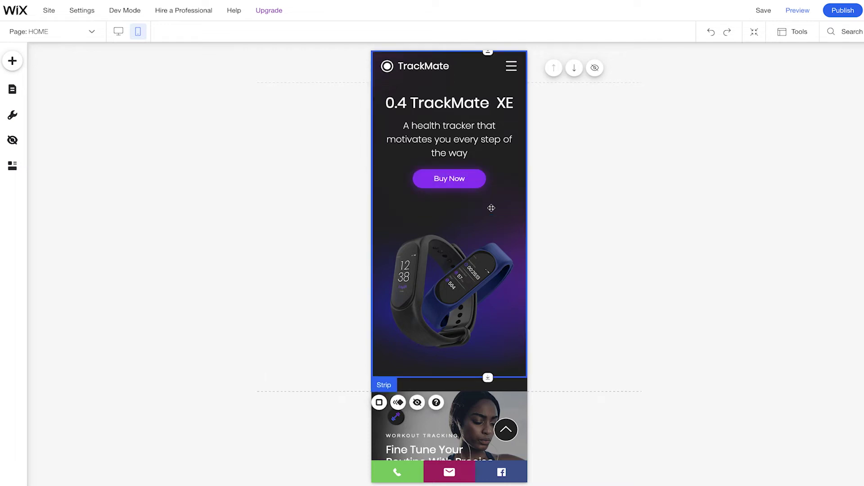
pyautogui.click(583, 182)
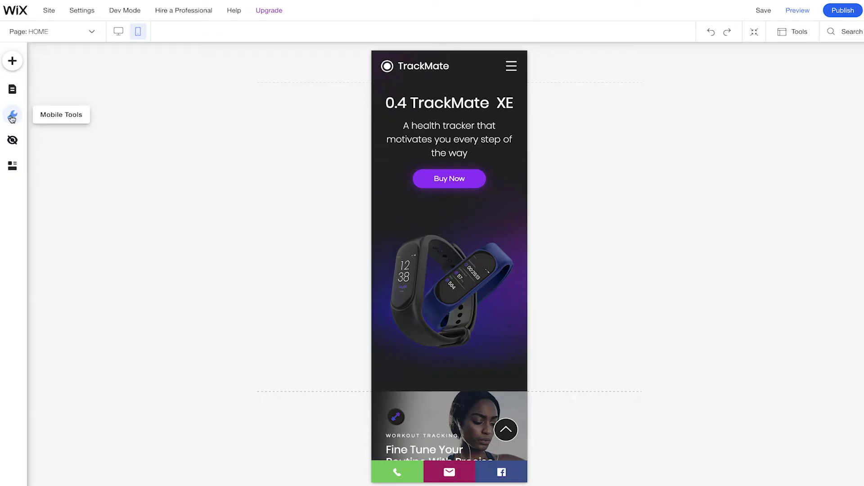
# Step: Examine the Quick Action Bar's setup and the list of additional actions it offers
pyautogui.click(12, 117)
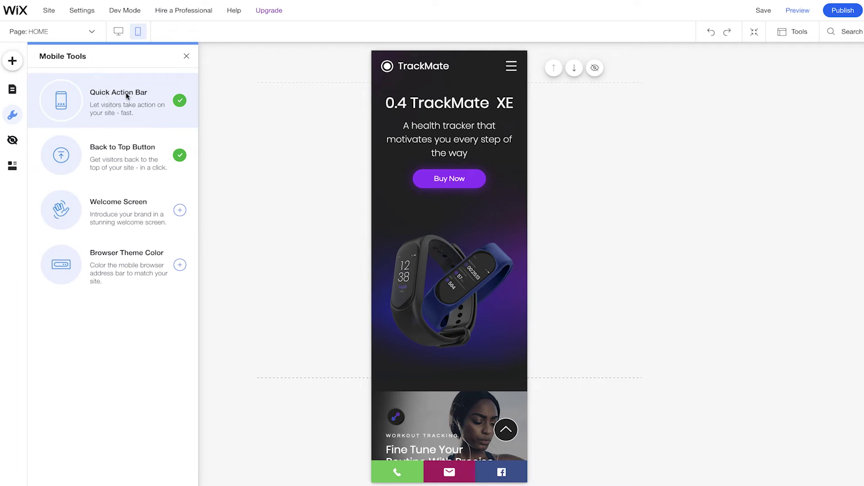
pyautogui.click(137, 105)
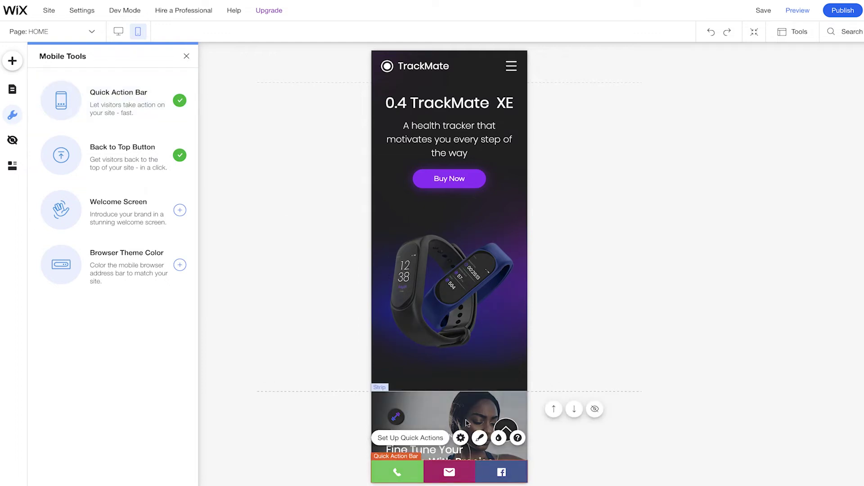
pyautogui.click(430, 439)
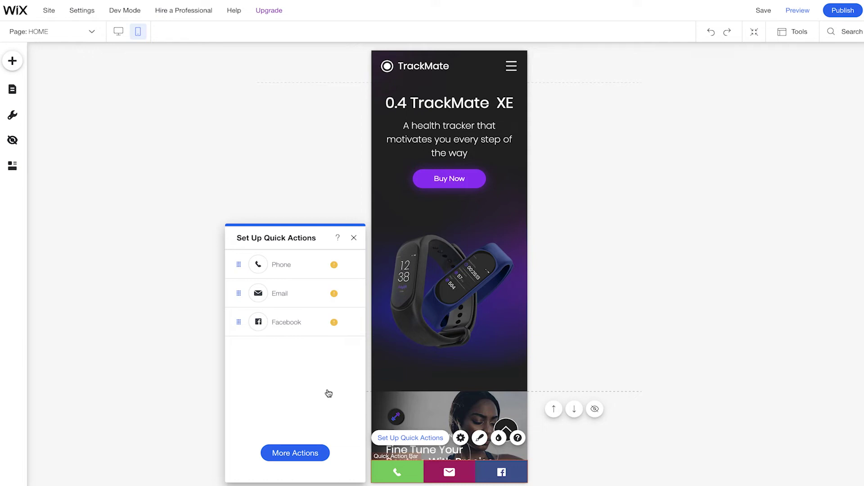
pyautogui.click(297, 455)
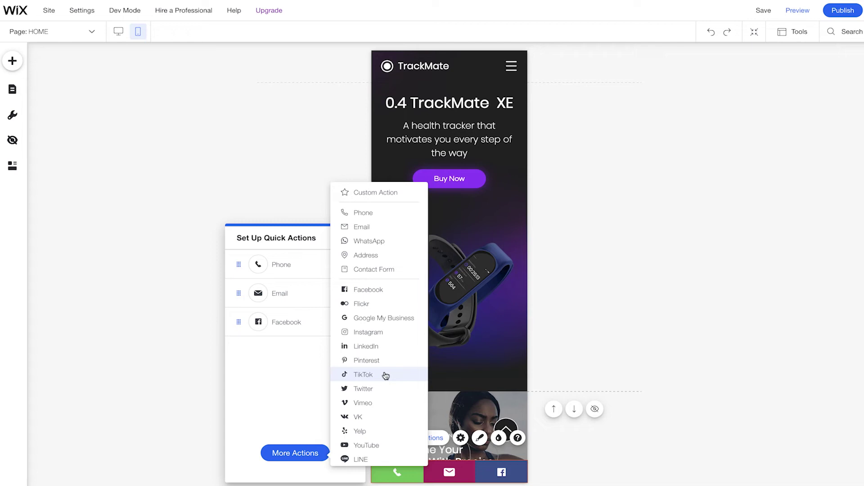
pyautogui.click(185, 377)
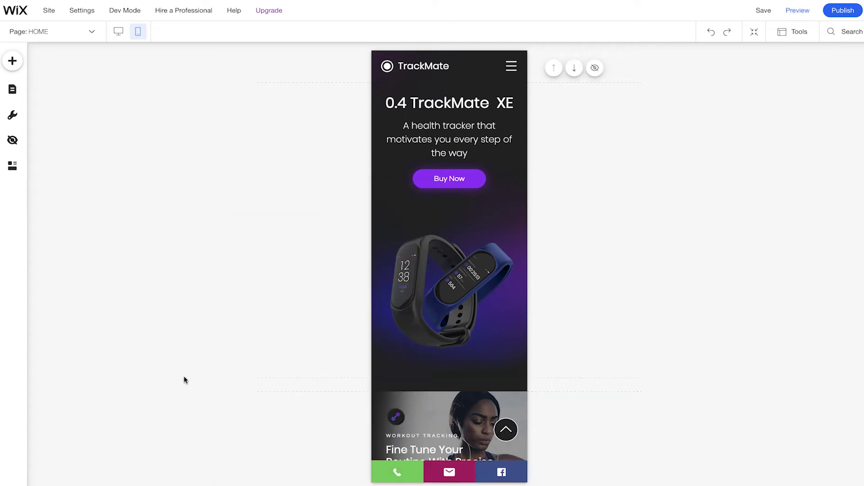
# Step: Apply the floating black bar design with white icons to the Quick Action Bar
pyautogui.click(500, 470)
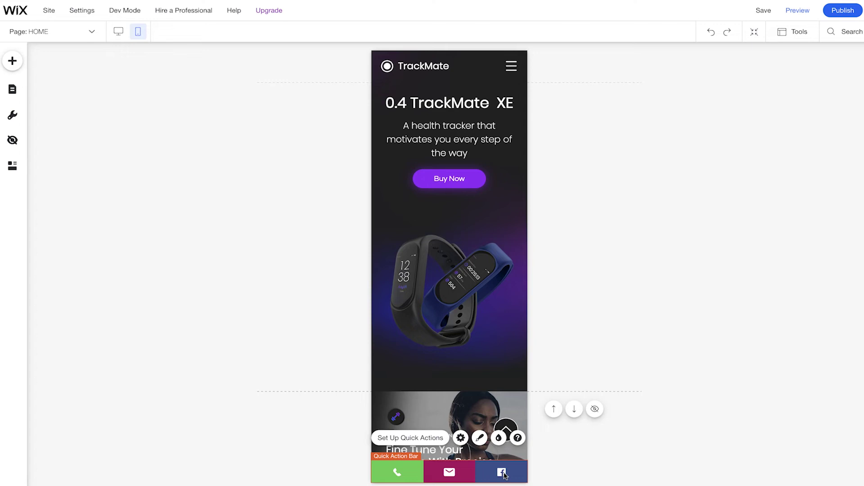
pyautogui.click(480, 438)
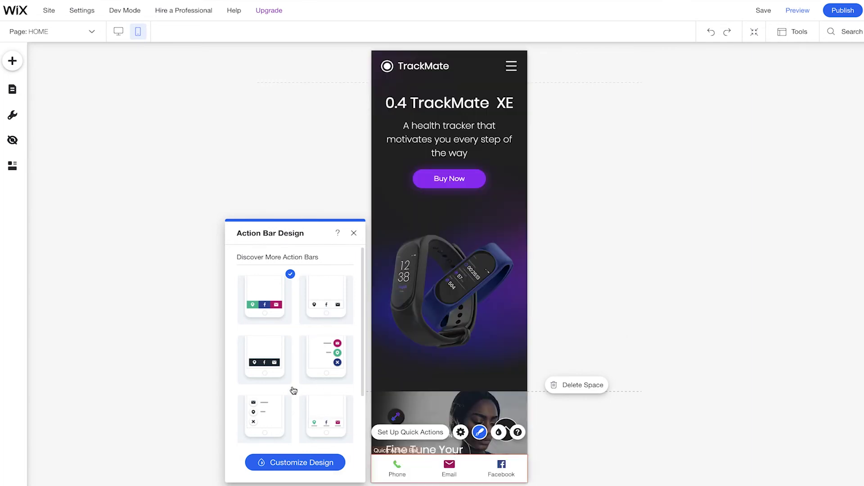
pyautogui.click(263, 364)
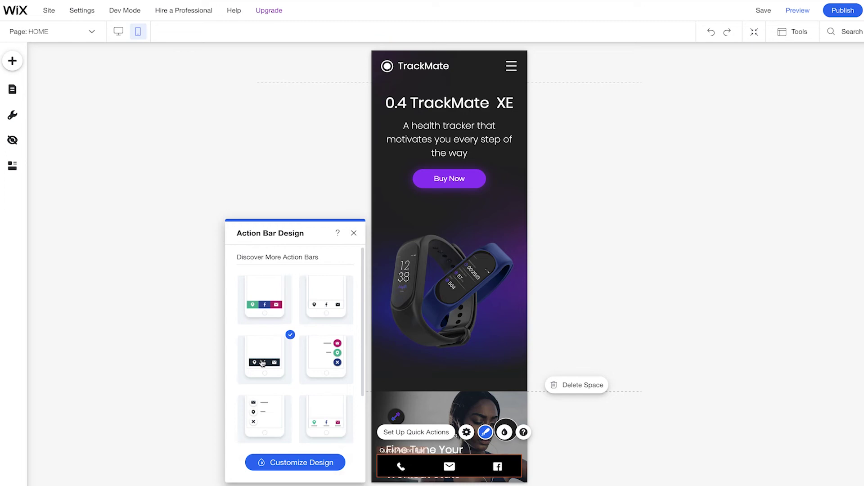
# Step: Try the Grayscale and Color schemes on the Quick Action Bar and set it back to Black & White
pyautogui.click(294, 463)
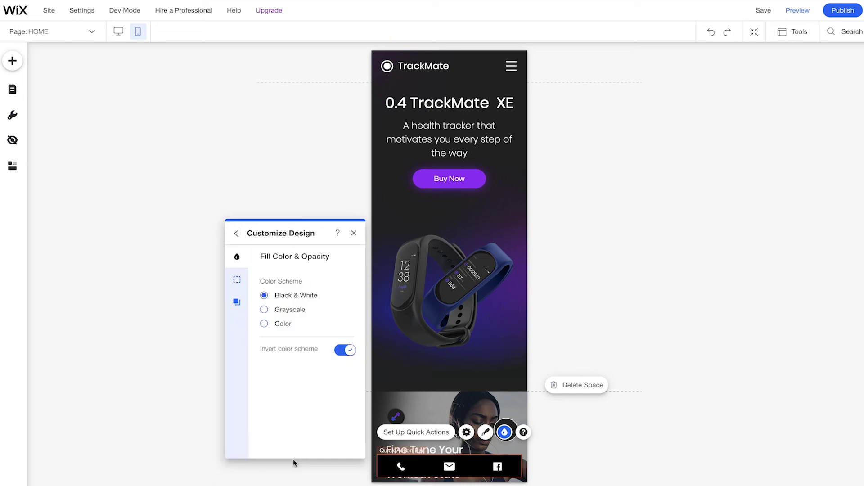
pyautogui.click(290, 311)
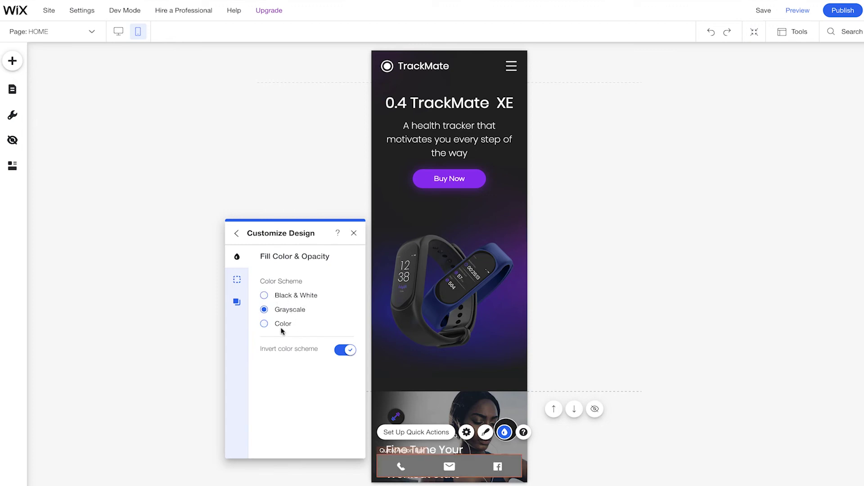
pyautogui.click(282, 325)
pyautogui.click(295, 298)
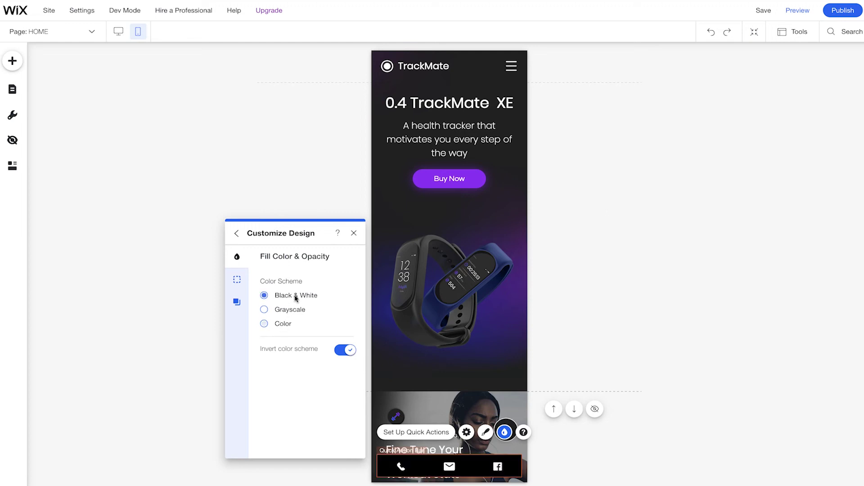
pyautogui.click(354, 232)
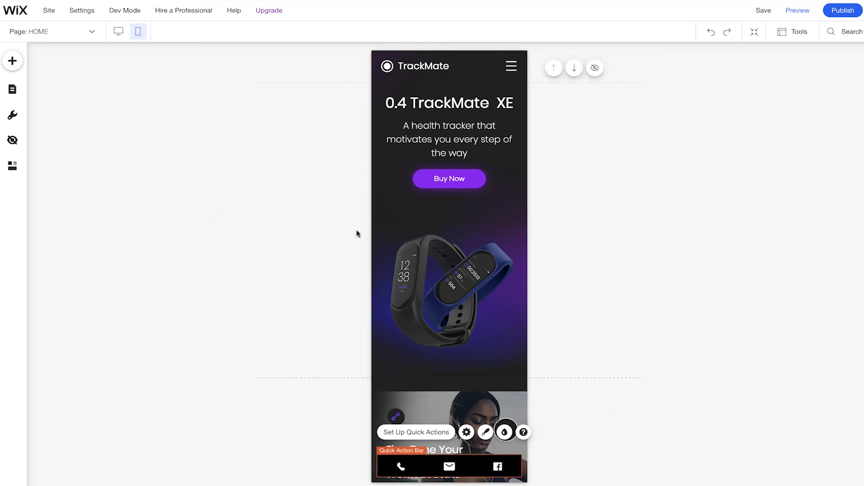
# Step: Examine the design options of the mobile Welcome Screen, such as logo, animation and background, without adding it
pyautogui.click(14, 116)
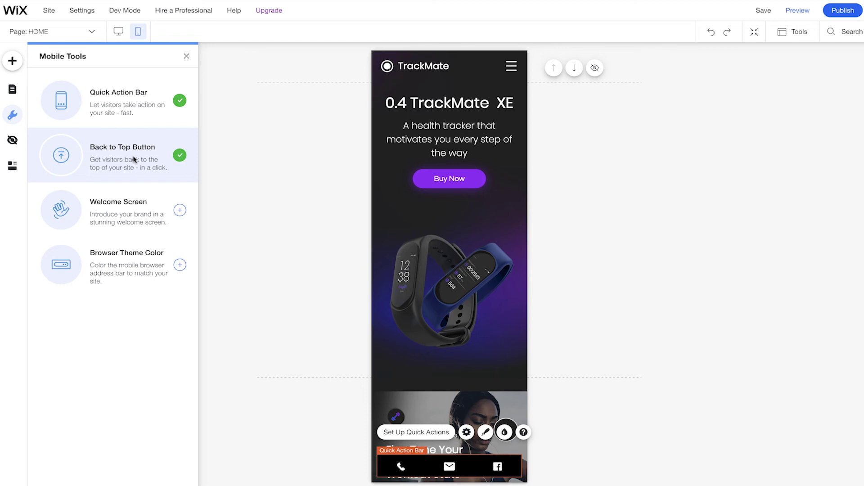
pyautogui.click(136, 215)
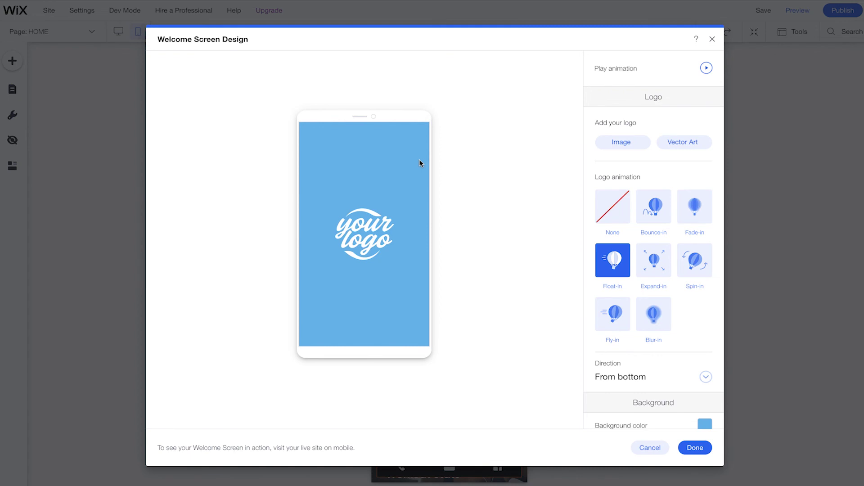
pyautogui.click(712, 40)
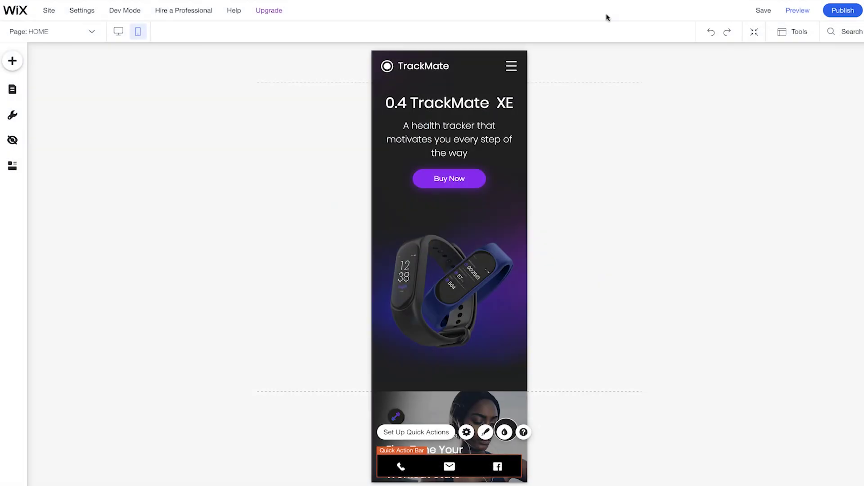
# Step: Open the mobile Browser Theme Color settings and accept the default white color
pyautogui.click(12, 115)
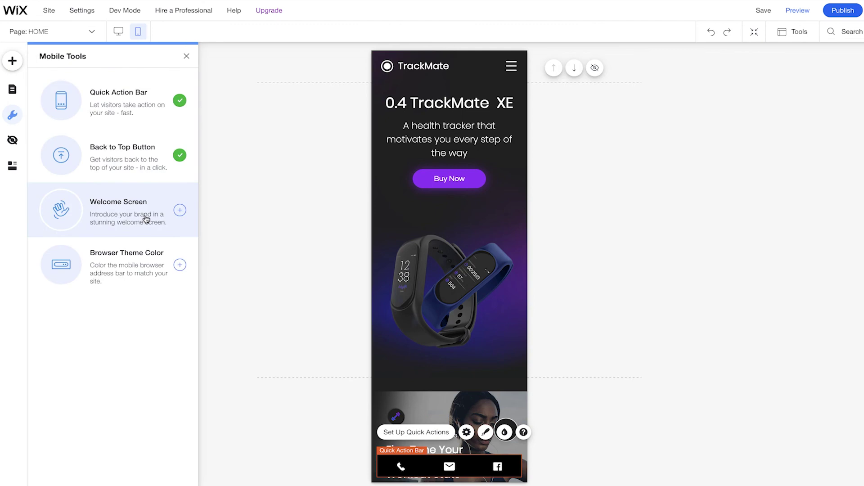
pyautogui.click(123, 265)
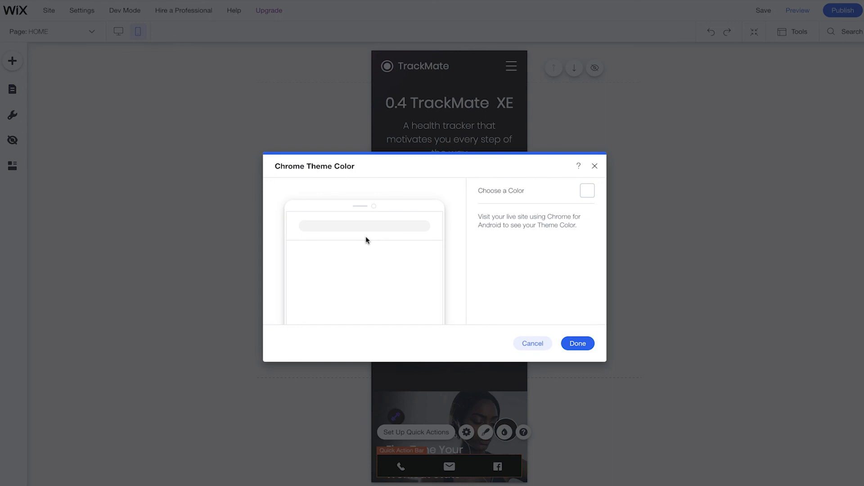
pyautogui.click(570, 345)
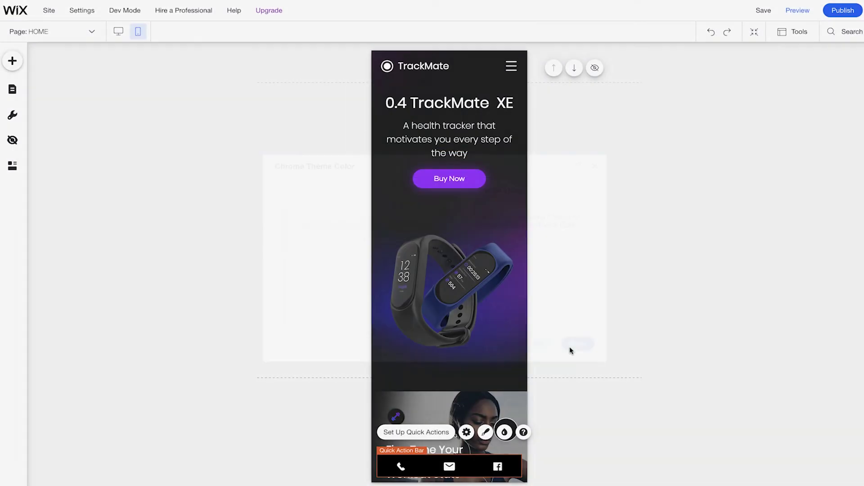